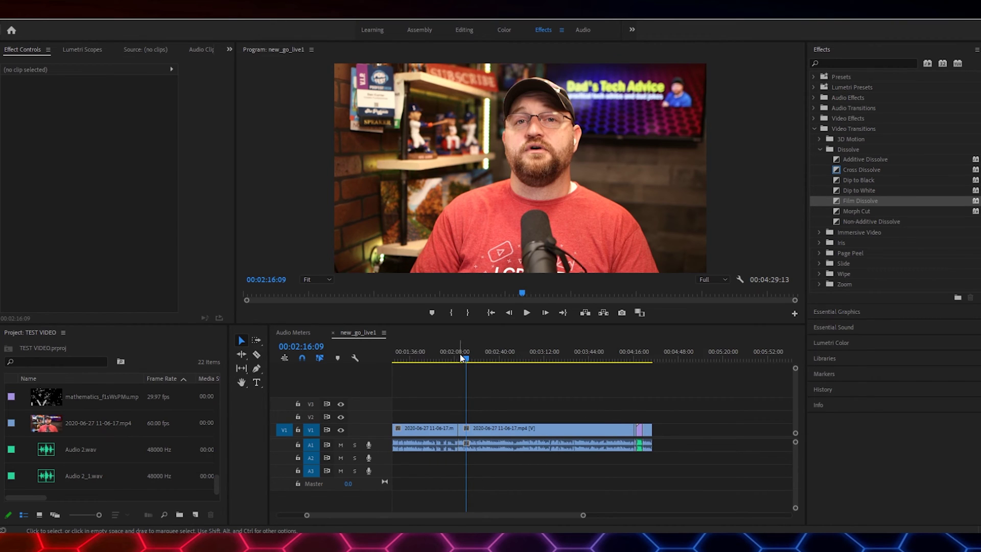
Step: Park the playhead at 00:04:22:18 near the sequence end and open the Import dialog
drag(466, 358, 645, 365)
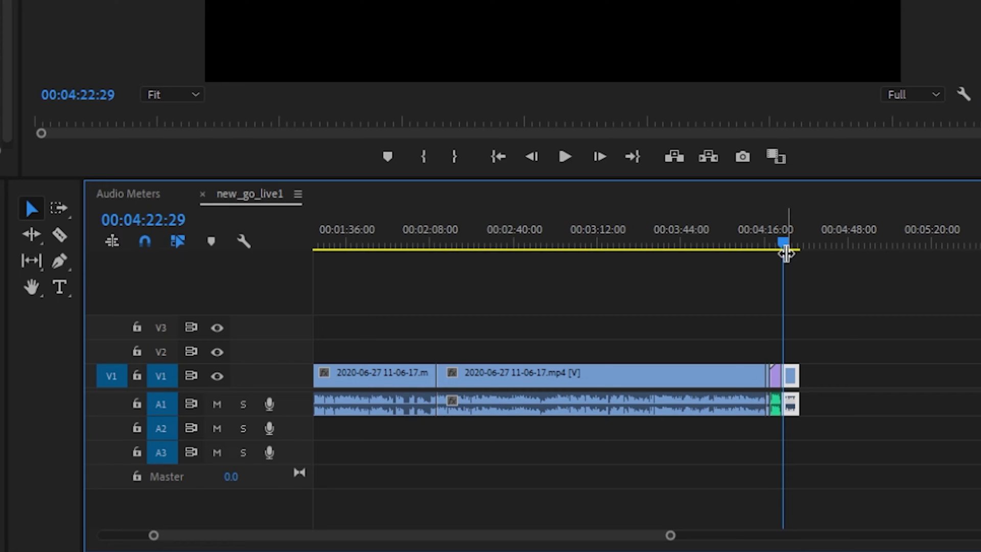
drag(786, 253, 788, 253)
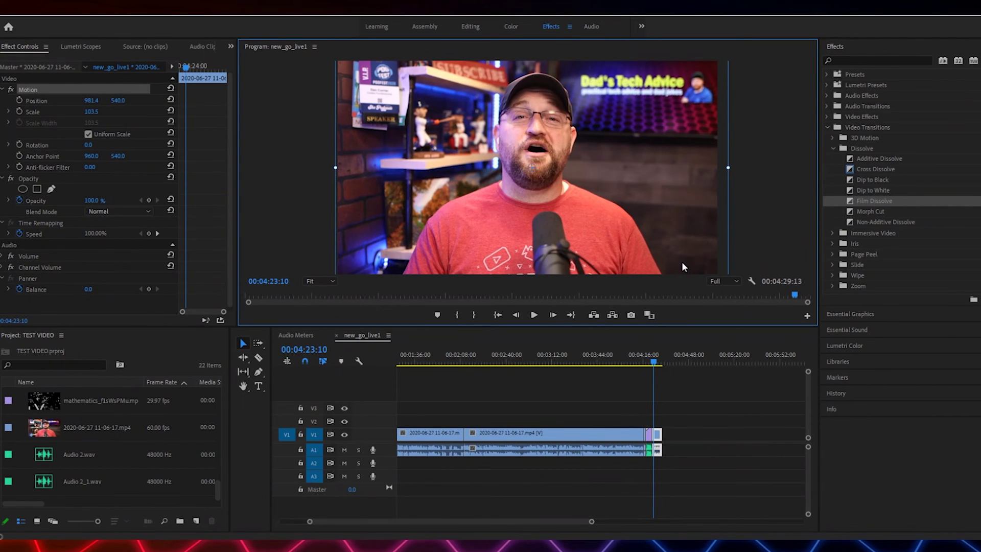
click(654, 361)
drag(654, 363, 653, 363)
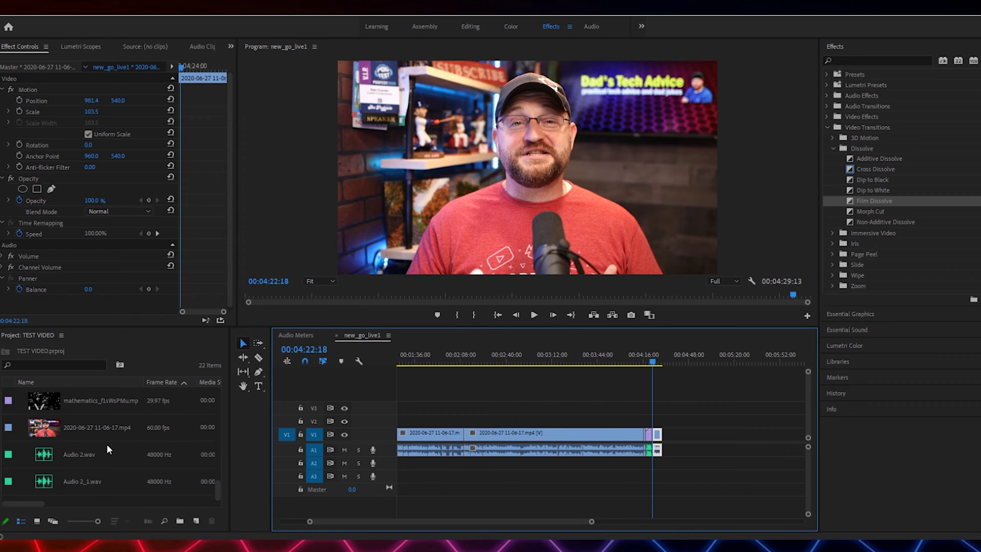
scroll(108, 447, up, 3)
double_click(67, 431)
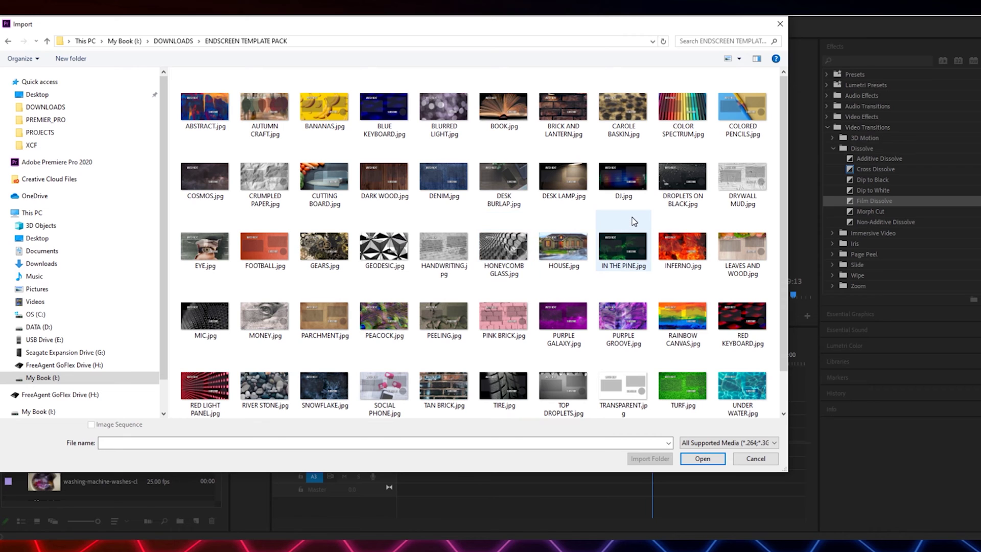
Step: Import DJ.jpg from the ENDSCREEN TEMPLATE PACK folder into the project
scroll(579, 245, down, 1)
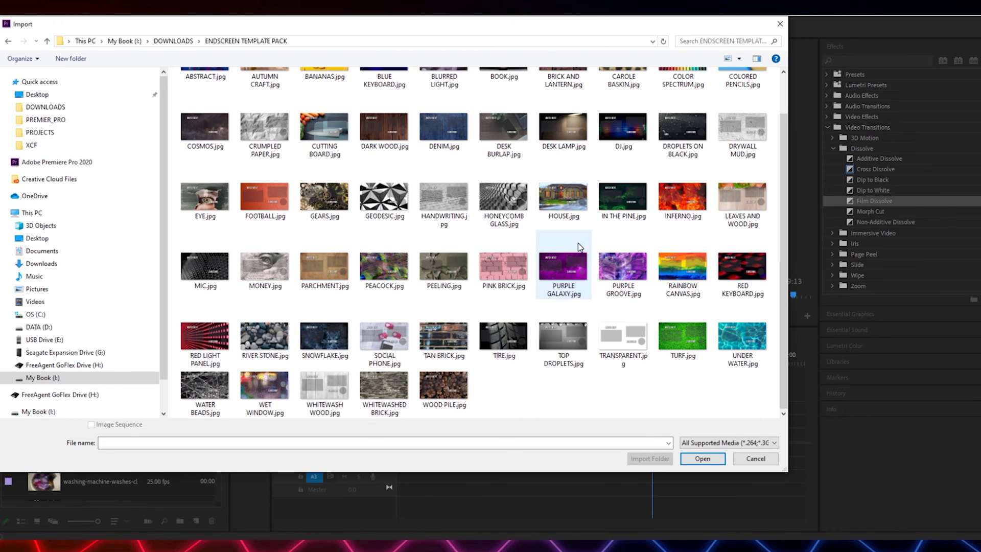
scroll(552, 256, up, 1)
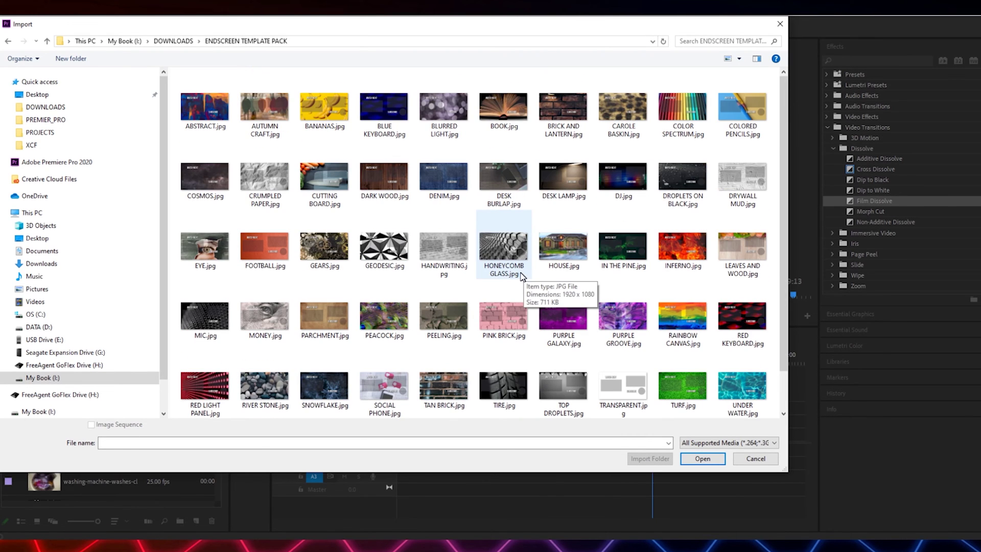
click(623, 176)
click(697, 459)
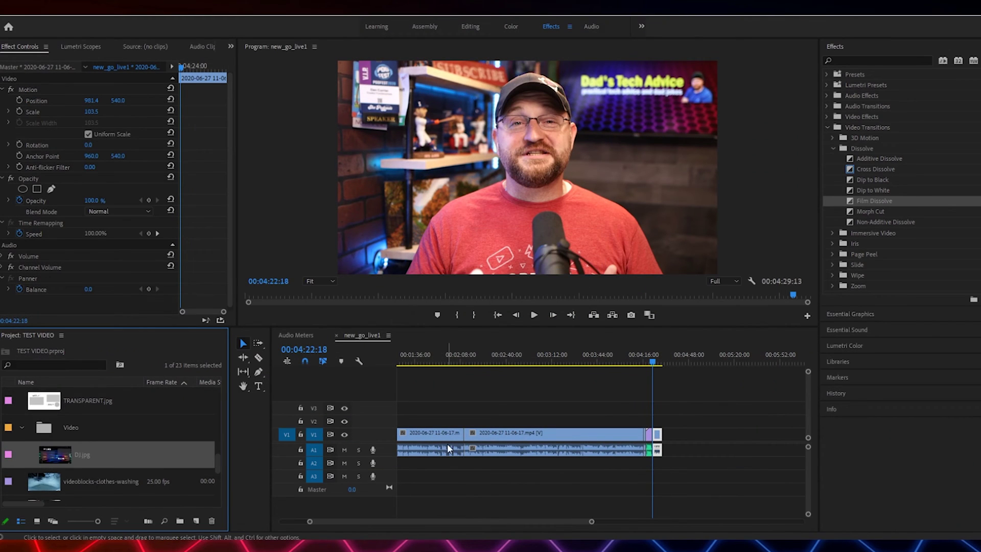
Step: Put DJ.jpg on V2 at the sequence end and raise the final presenter clip to V3
drag(4, 458, 658, 423)
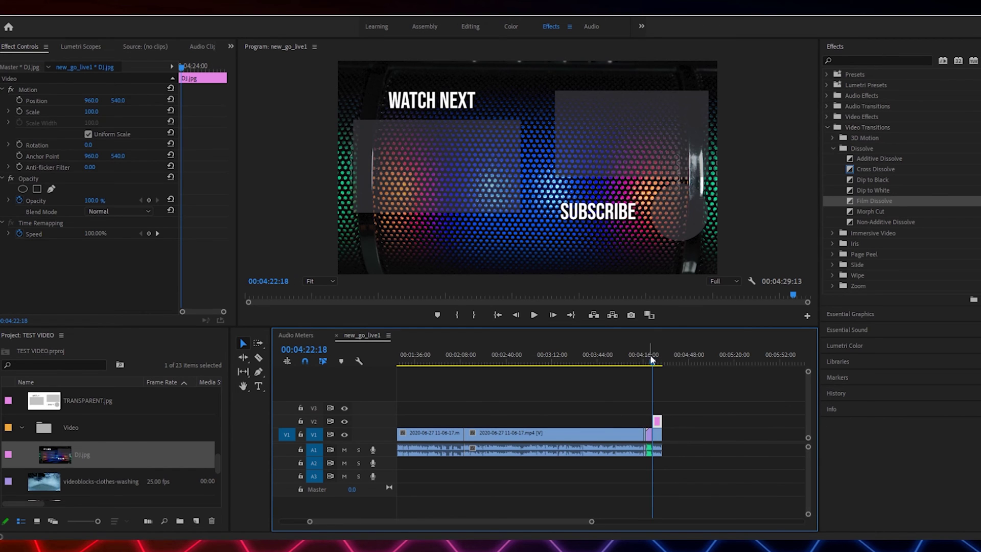
drag(661, 365, 654, 366)
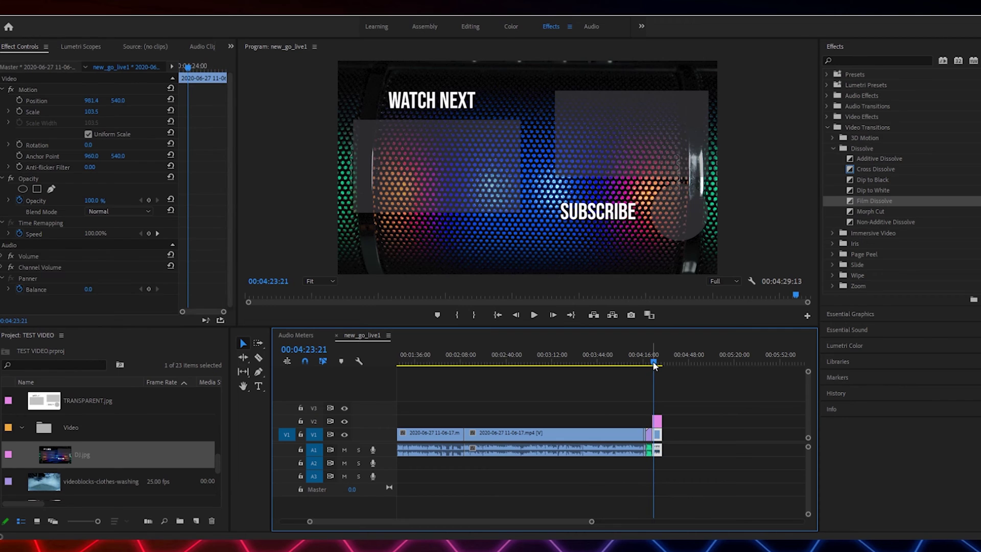
drag(658, 436, 659, 407)
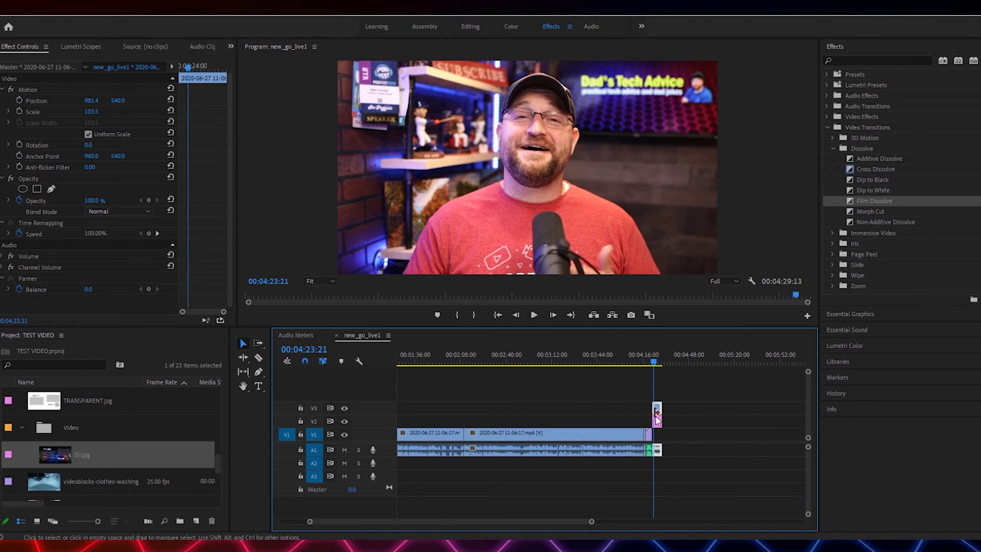
Step: Scale the presenter clip to 42.6 and fit it into the template's top-right box
click(601, 225)
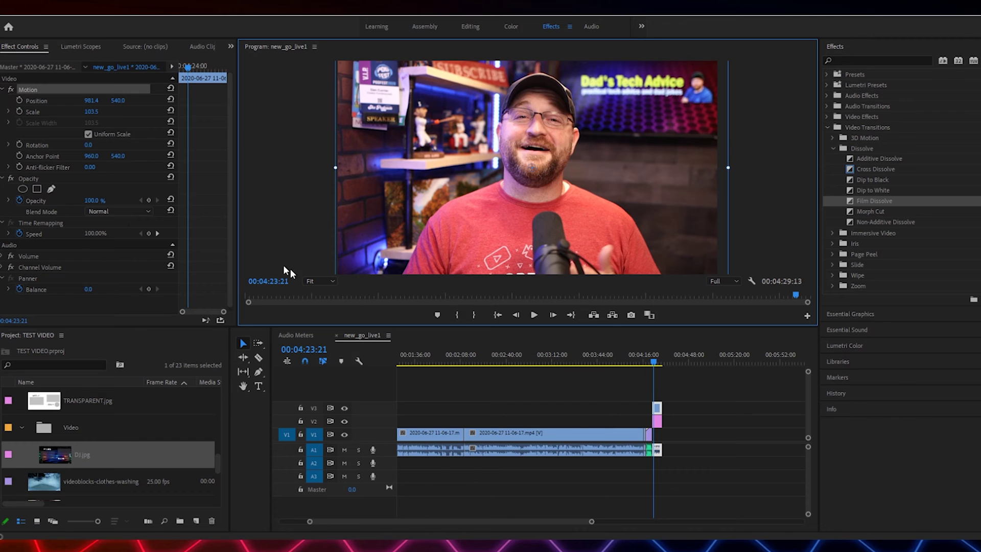
drag(381, 153, 423, 193)
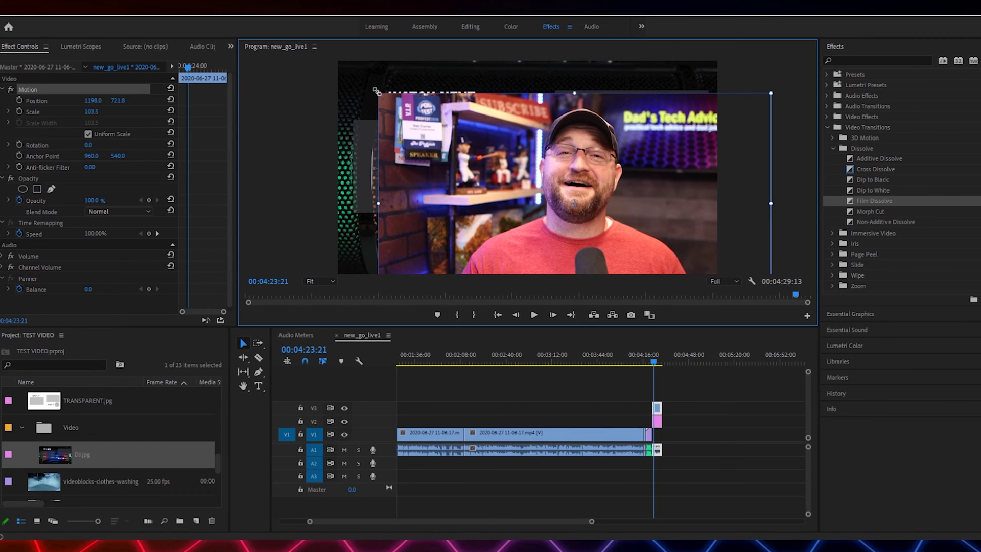
drag(379, 96, 532, 165)
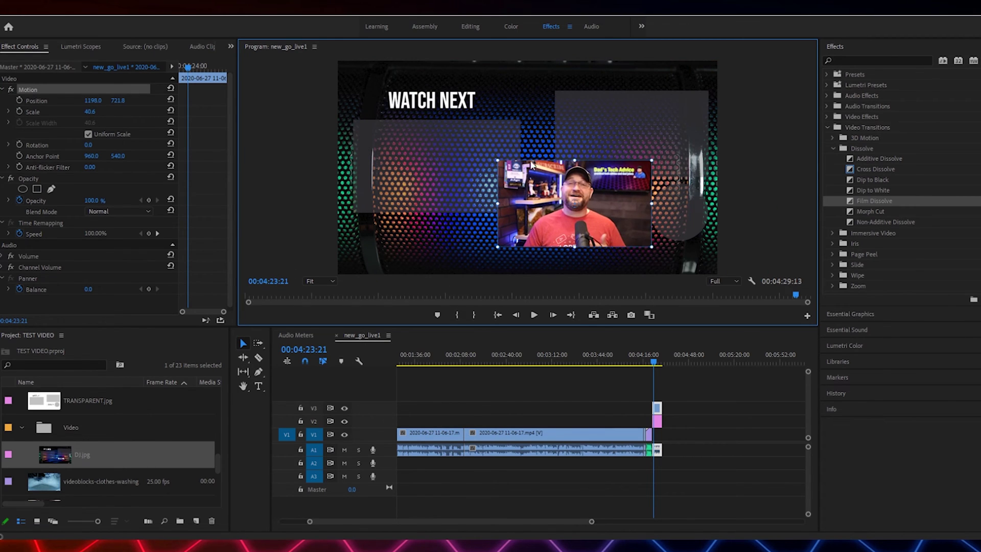
drag(567, 207, 620, 132)
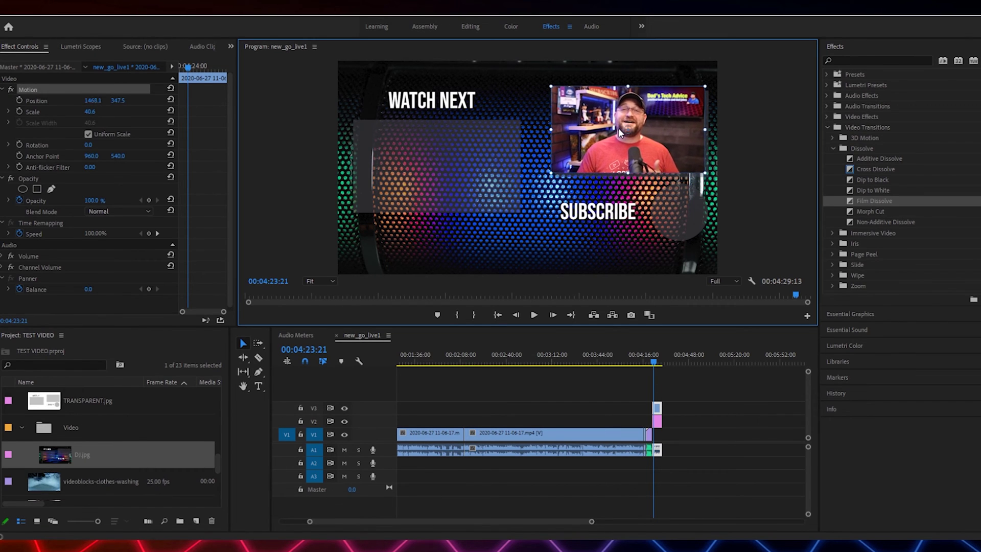
drag(706, 174, 691, 173)
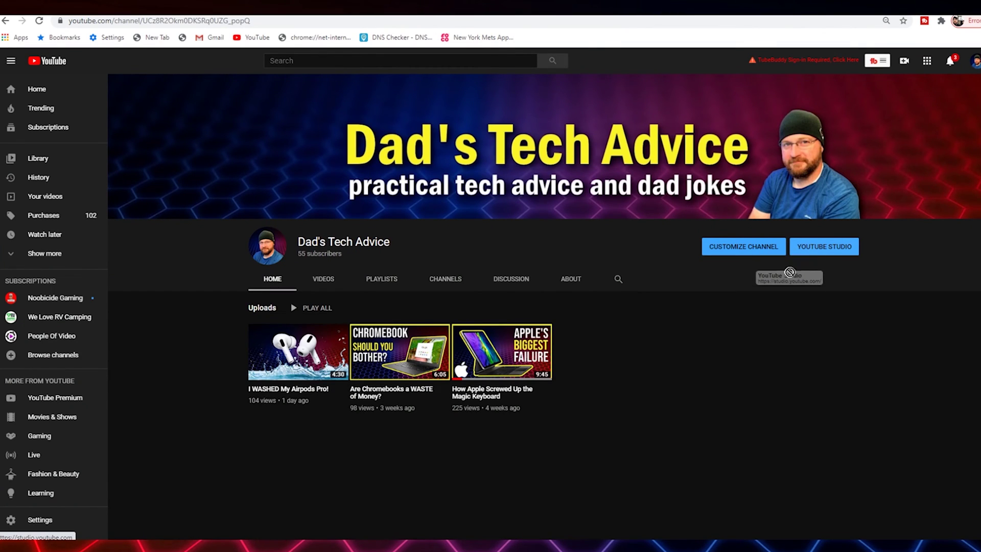
Step: Go from the channel page to YouTube Studio's Videos list
click(800, 250)
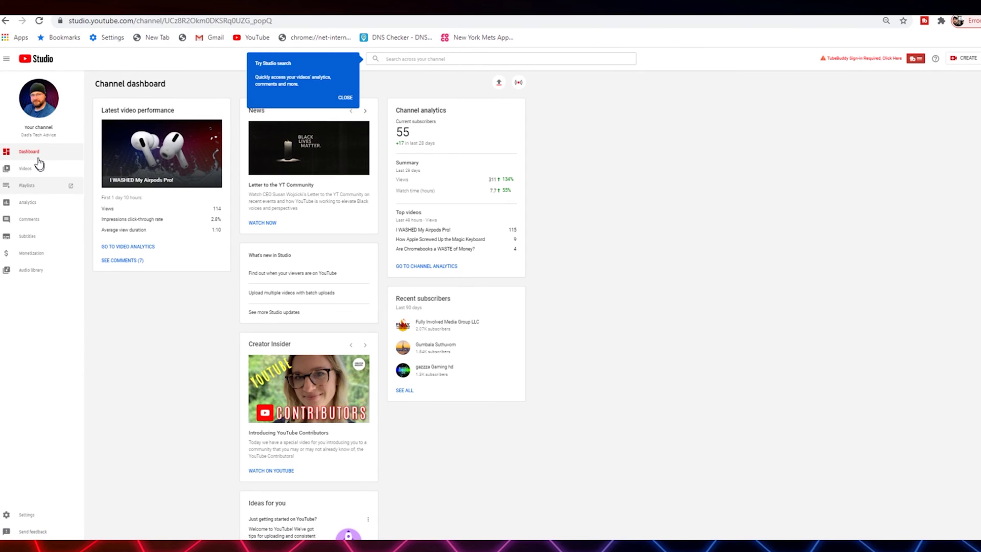
click(11, 169)
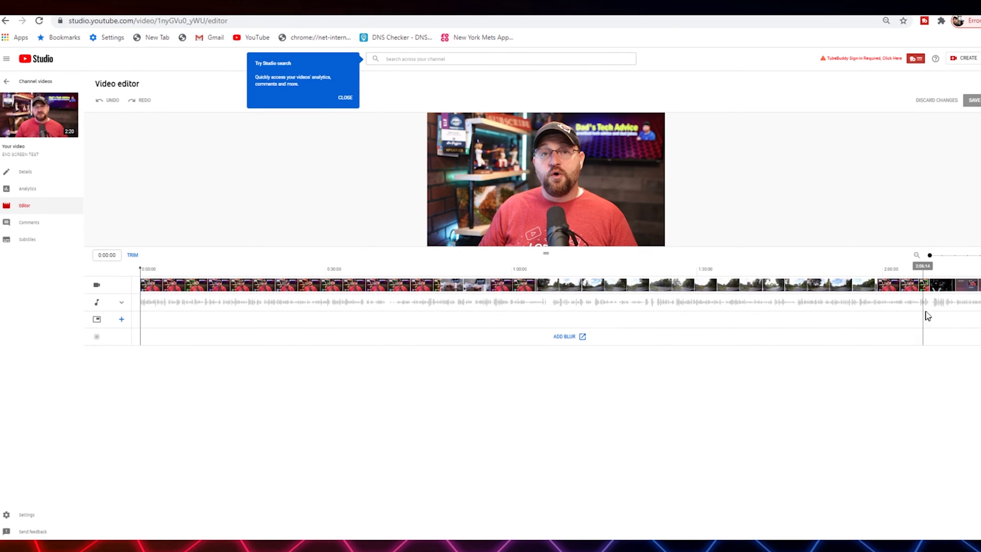
Step: Zoom the editor timeline in on the ending and park the playhead at 2:11:14
key(End)
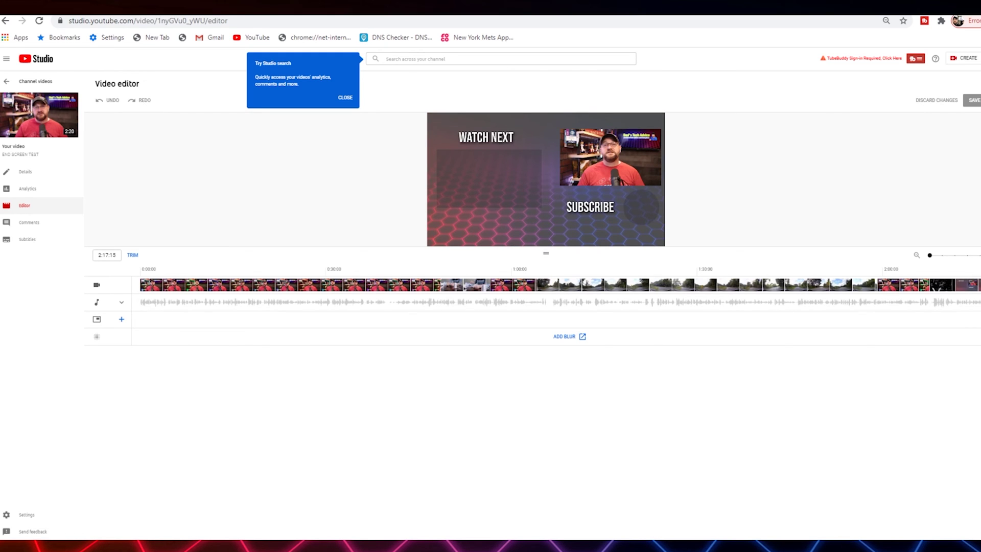
key(Left)
key(Left)
key(Left)
key(Left)
key(Left)
key(Left)
key(Left)
key(Left)
key(Left)
key(Left)
key(Left)
key(Left)
key(Left)
key(Left)
key(Right)
key(Right)
key(Left)
key(Left)
key(Left)
key(Left)
key(Left)
key(Left)
key(Left)
key(Left)
key(Left)
key(Left)
key(Left)
key(Left)
key(Left)
key(Left)
click(976, 271)
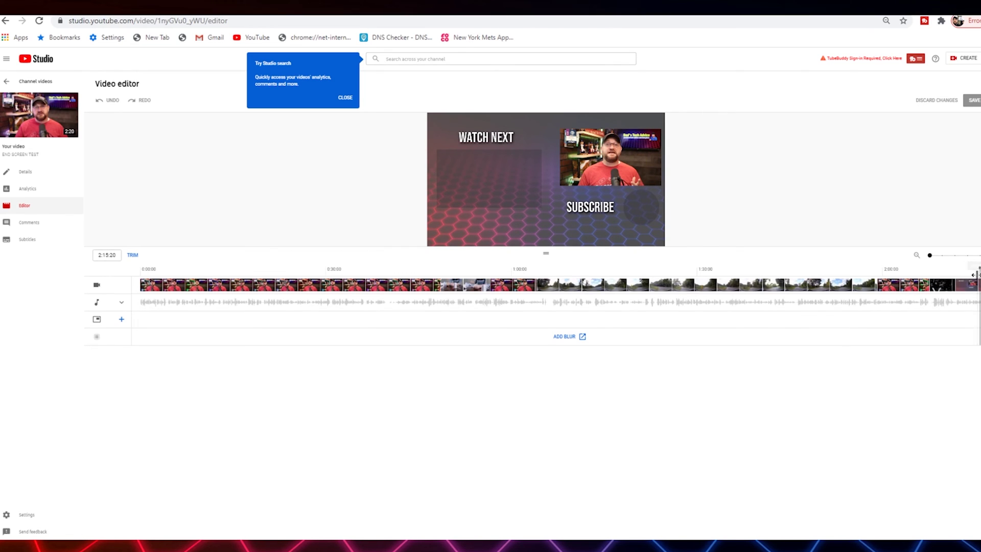
drag(975, 272, 953, 273)
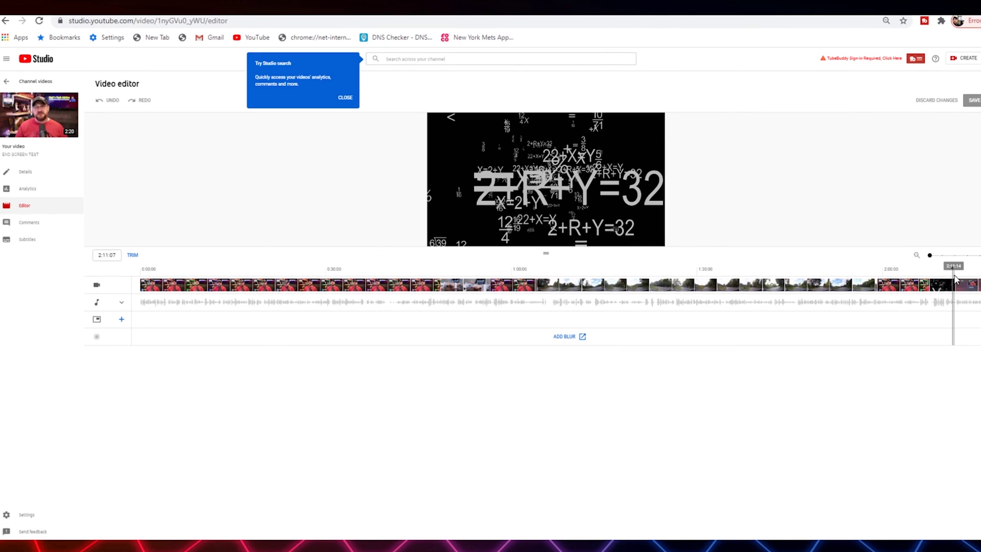
click(955, 278)
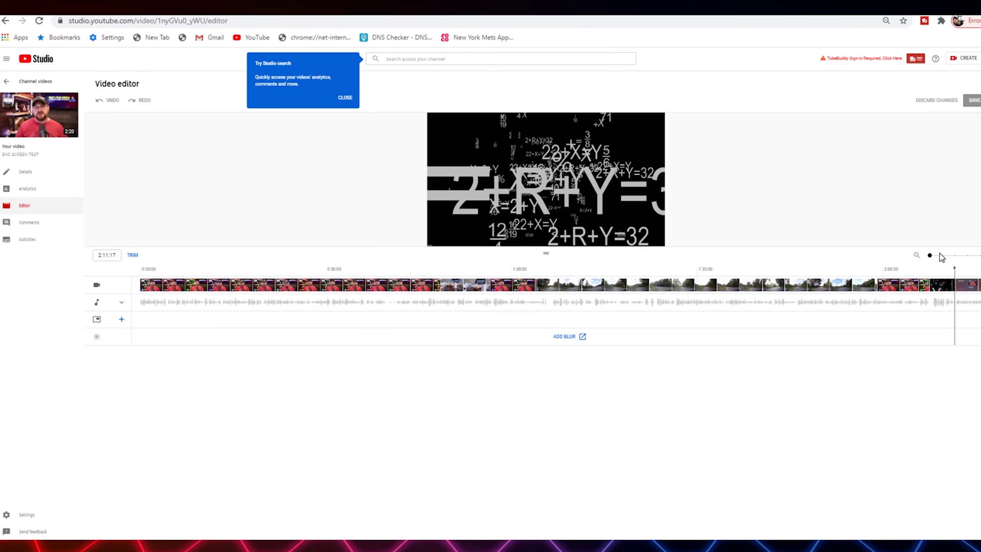
click(942, 255)
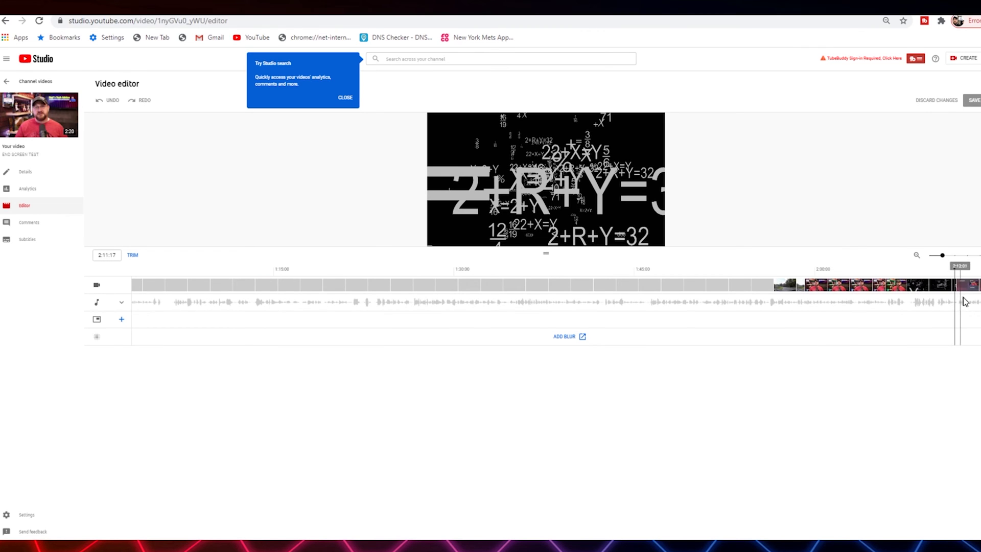
mouse_move(954, 271)
mouse_down()
mouse_move(966, 271)
mouse_move(951, 271)
mouse_up()
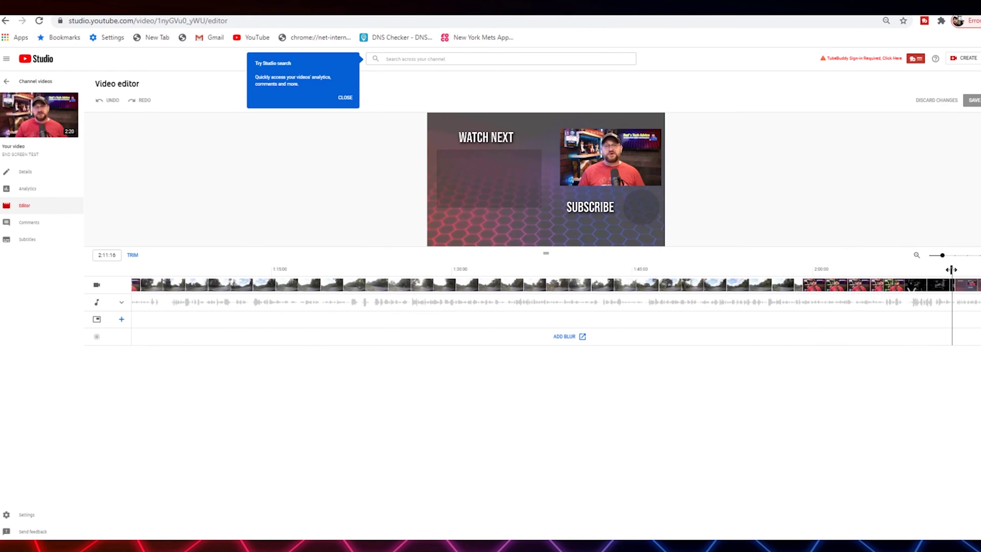
Step: Add a Latest Videos from Dad's Tech Advice playlist element at the top right
click(123, 320)
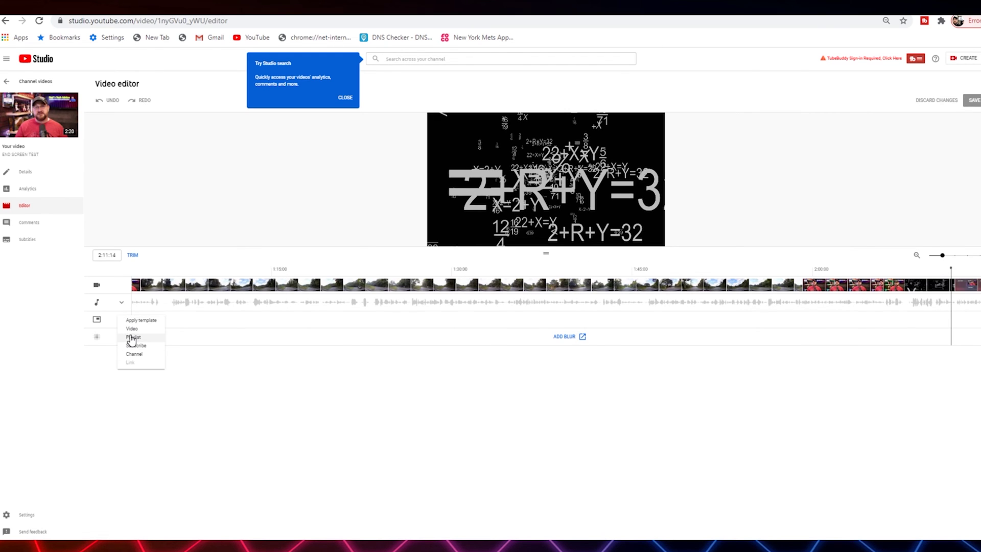
click(132, 337)
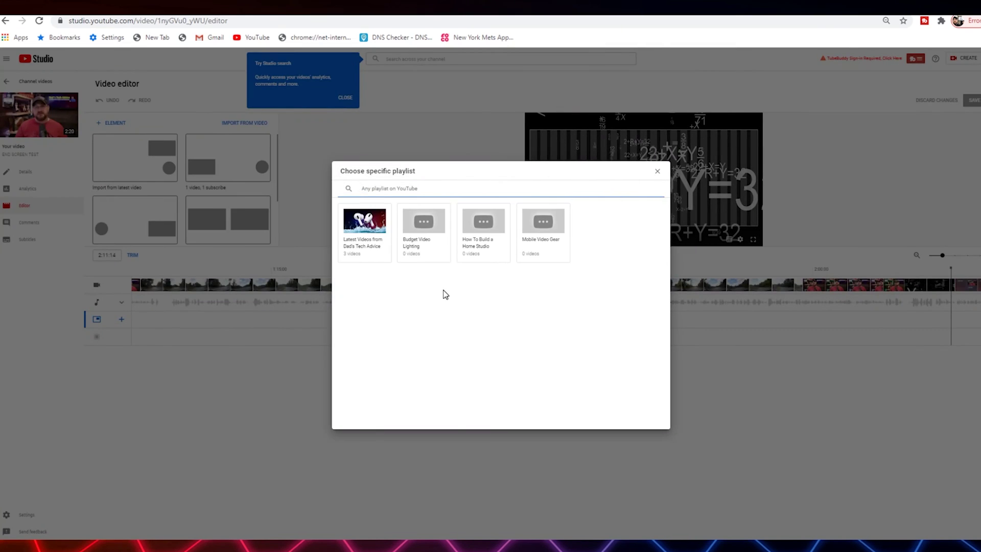
click(351, 237)
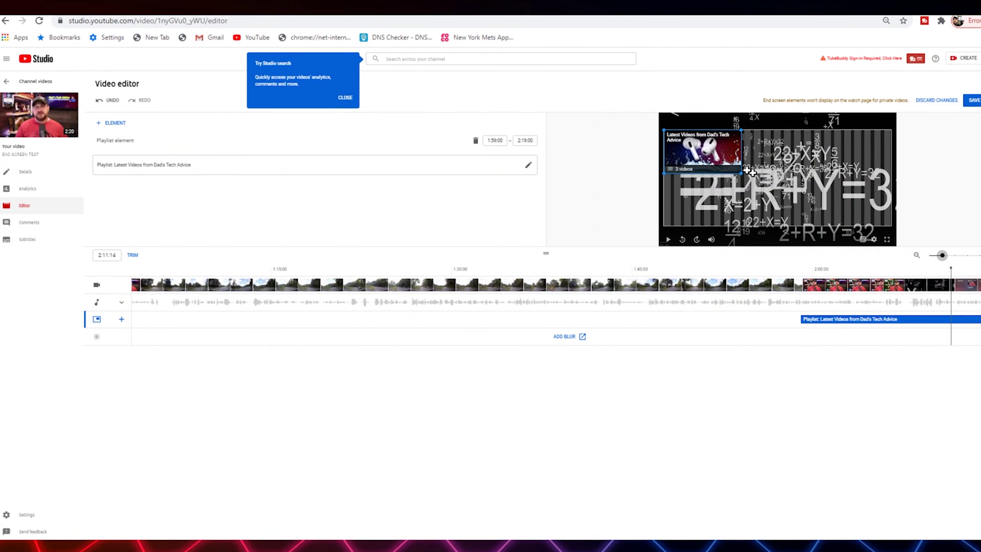
drag(711, 162, 861, 160)
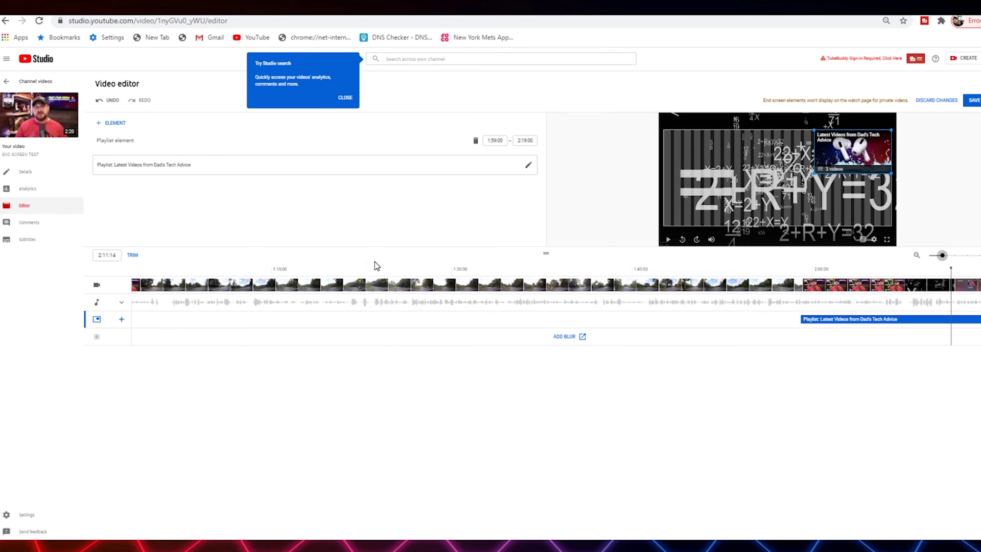
Step: Add a Subscribe element at the bottom right and preview the end screen
click(122, 319)
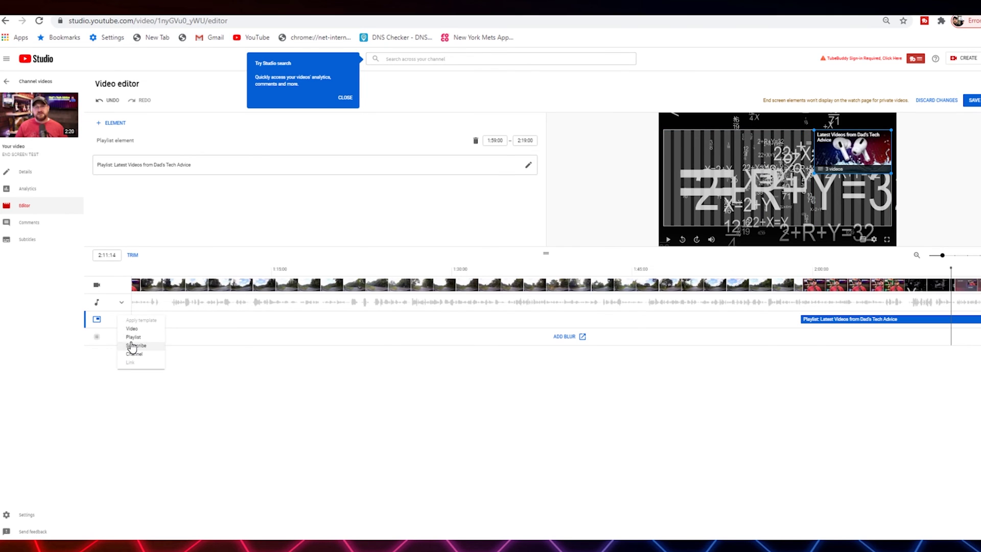
click(133, 345)
drag(682, 149, 873, 207)
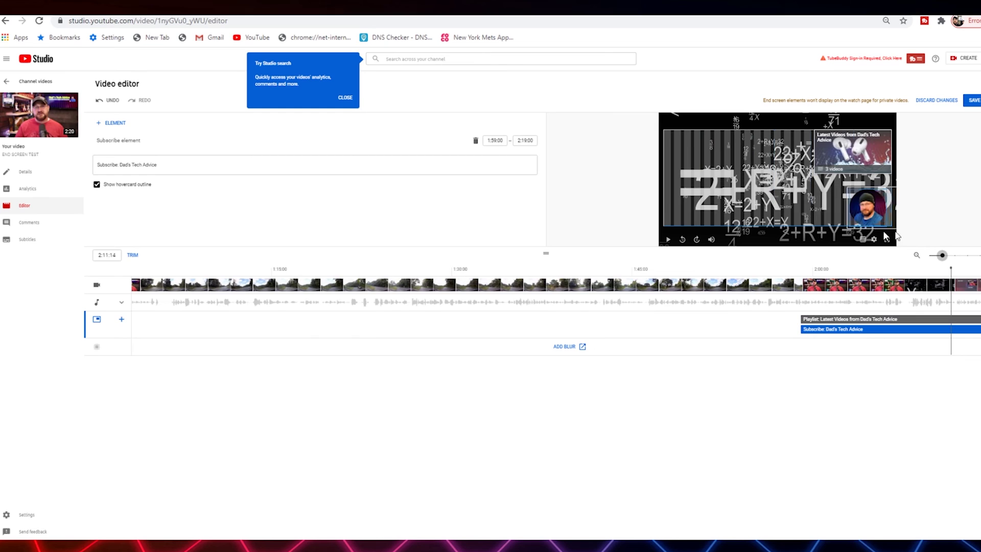
click(667, 241)
click(668, 240)
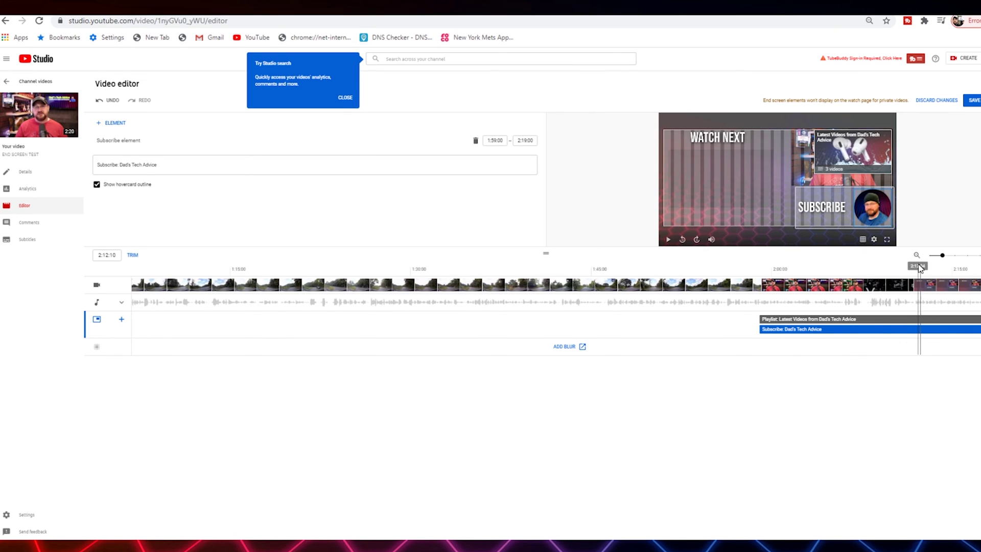
Step: Start the Playlist and Subscribe elements at 2:12:00 and move the playlist under WATCH NEXT
drag(920, 268, 916, 268)
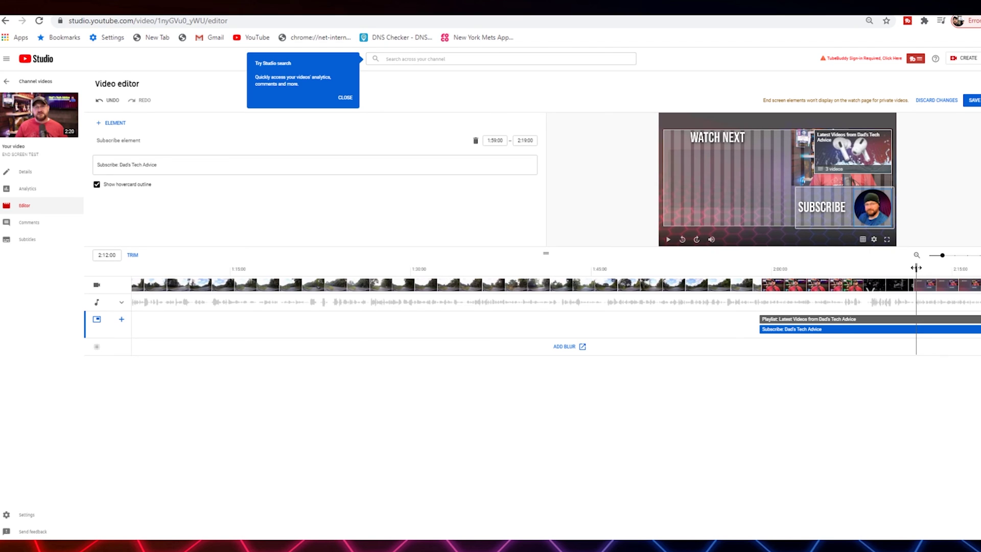
drag(916, 267, 916, 267)
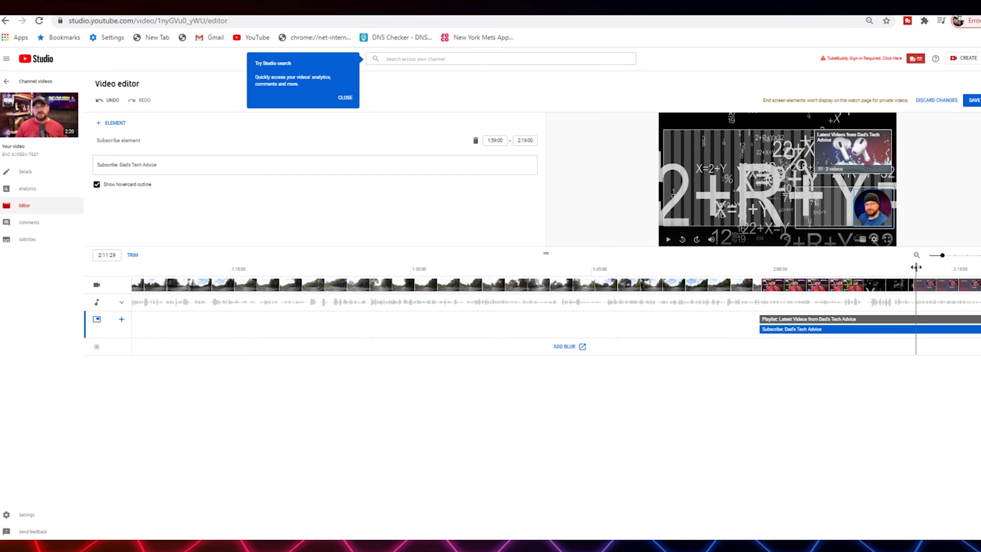
click(916, 318)
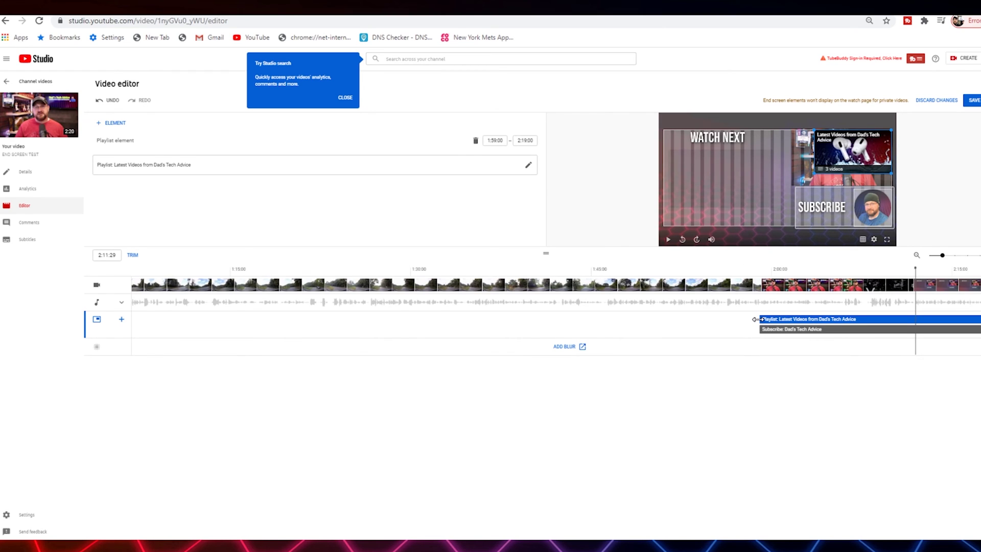
drag(756, 319, 913, 328)
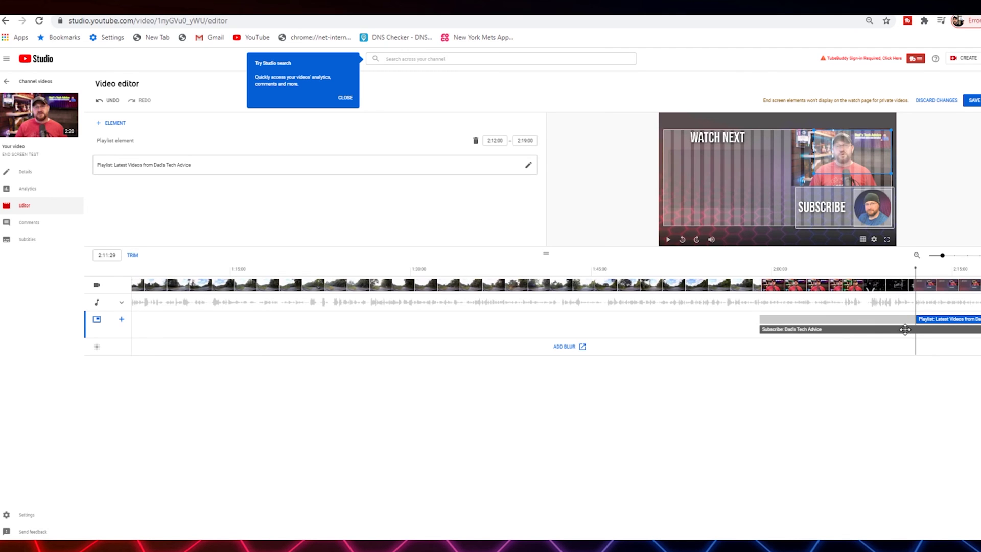
drag(763, 329, 918, 333)
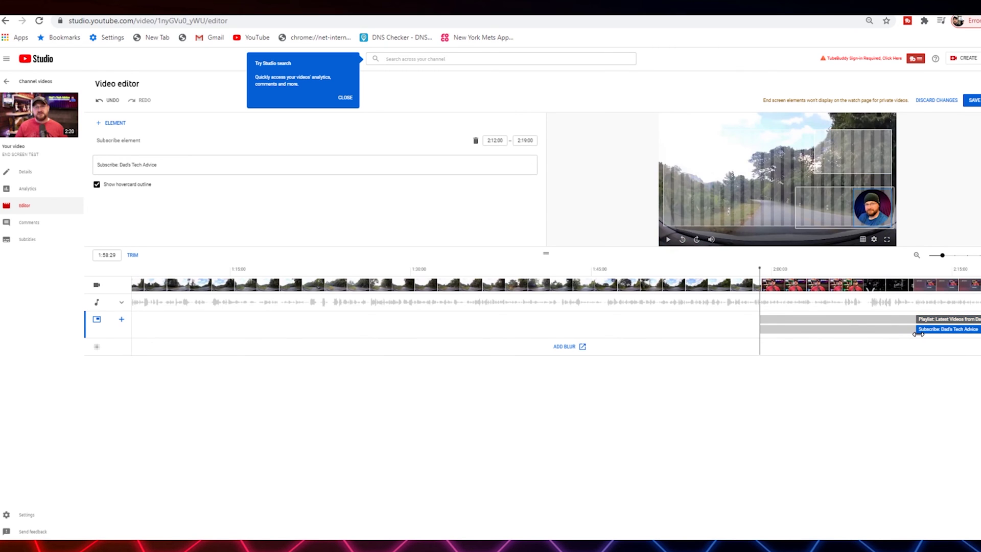
click(916, 271)
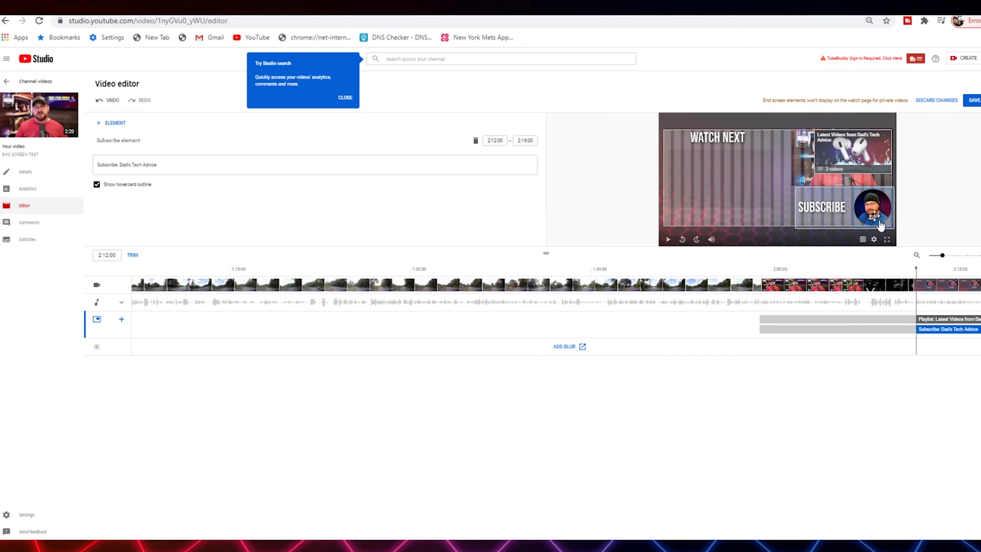
mouse_move(861, 157)
mouse_down()
mouse_move(841, 198)
mouse_move(751, 203)
mouse_move(715, 177)
mouse_move(777, 211)
mouse_up()
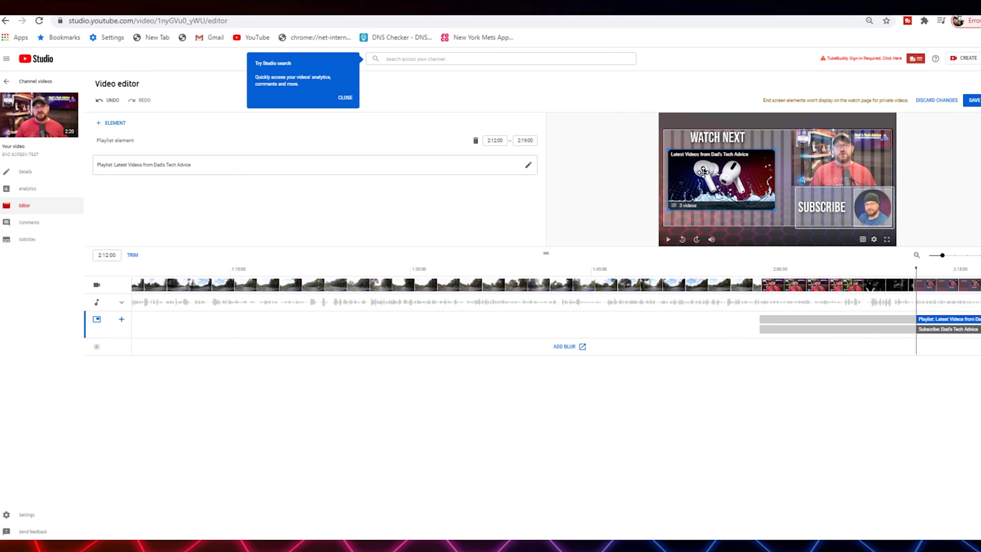
click(909, 307)
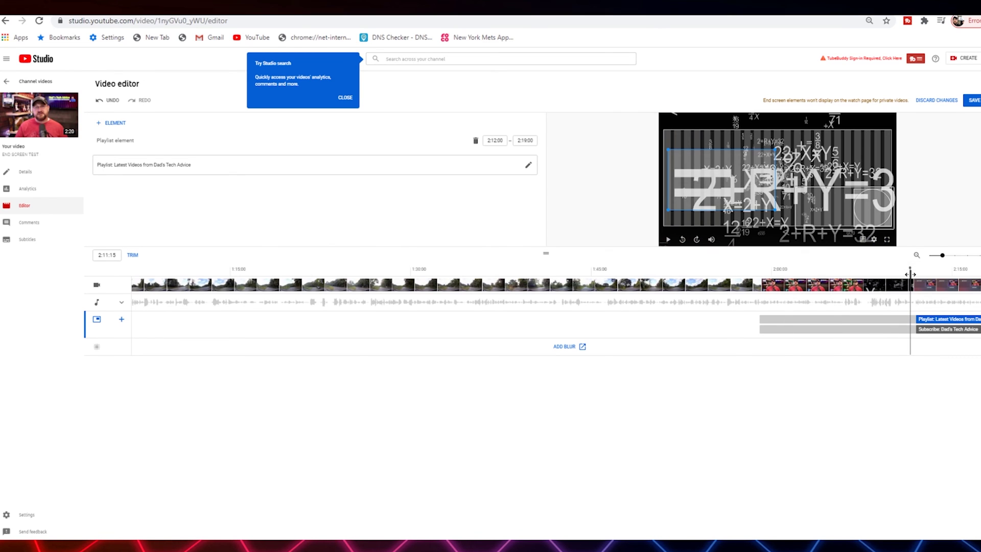
click(666, 241)
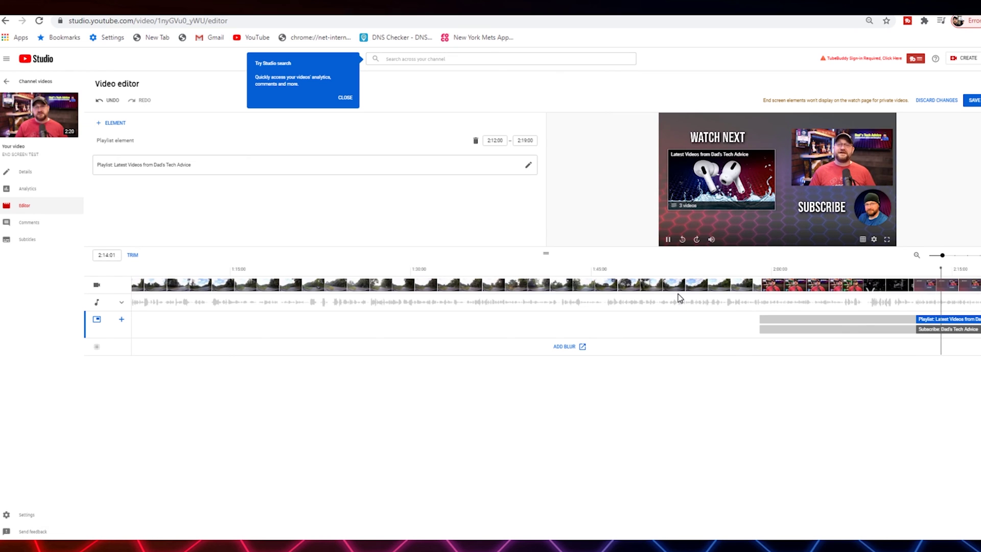
click(667, 240)
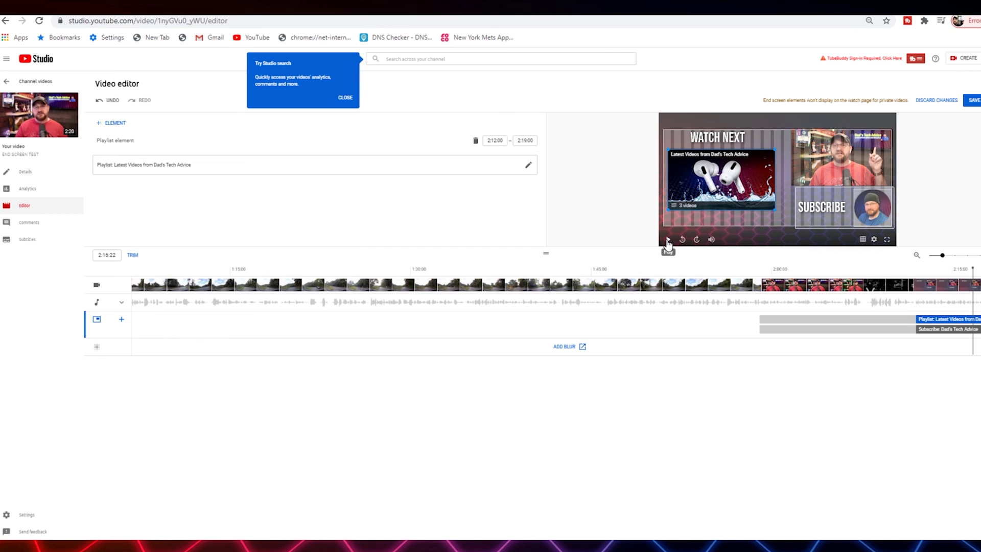